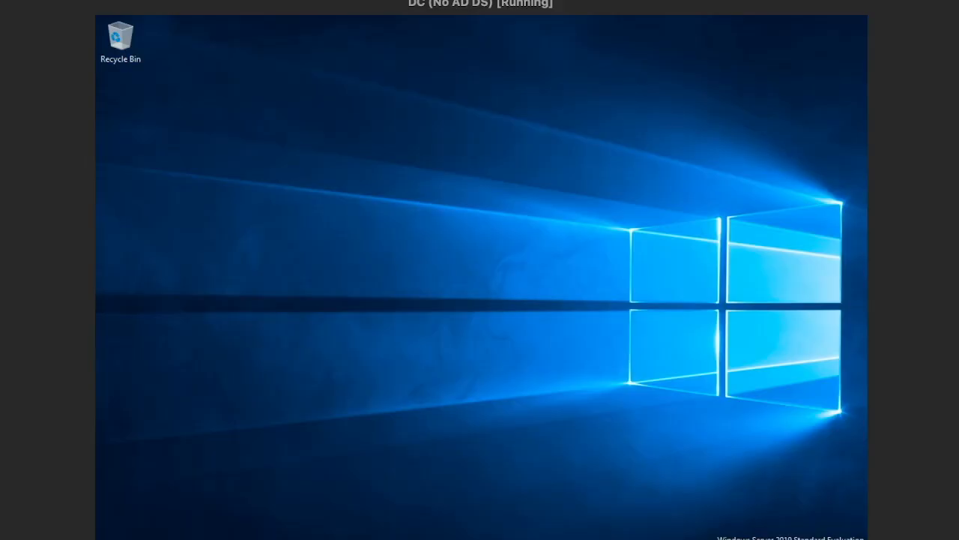
Open Server Manager and dismiss the Windows Admin Center message
key("super")
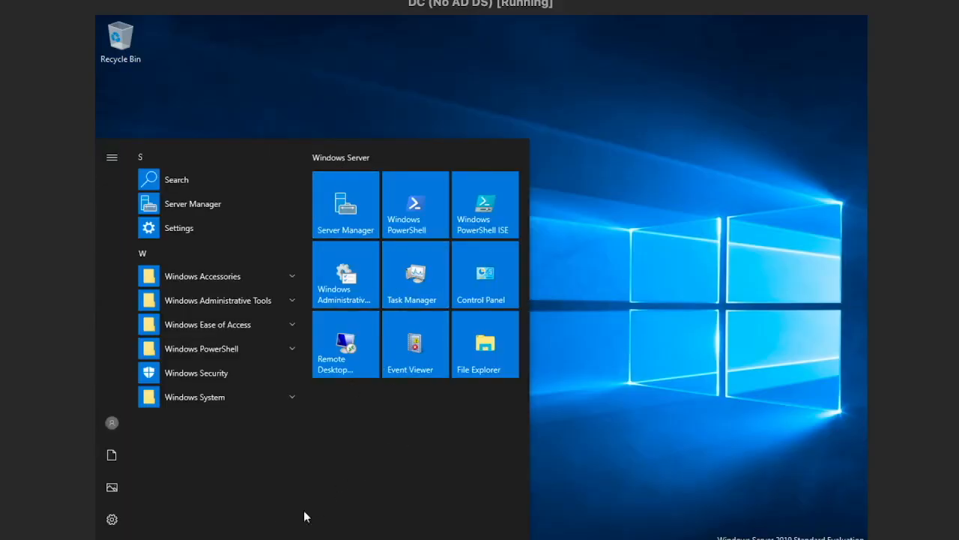
left_click(354, 212)
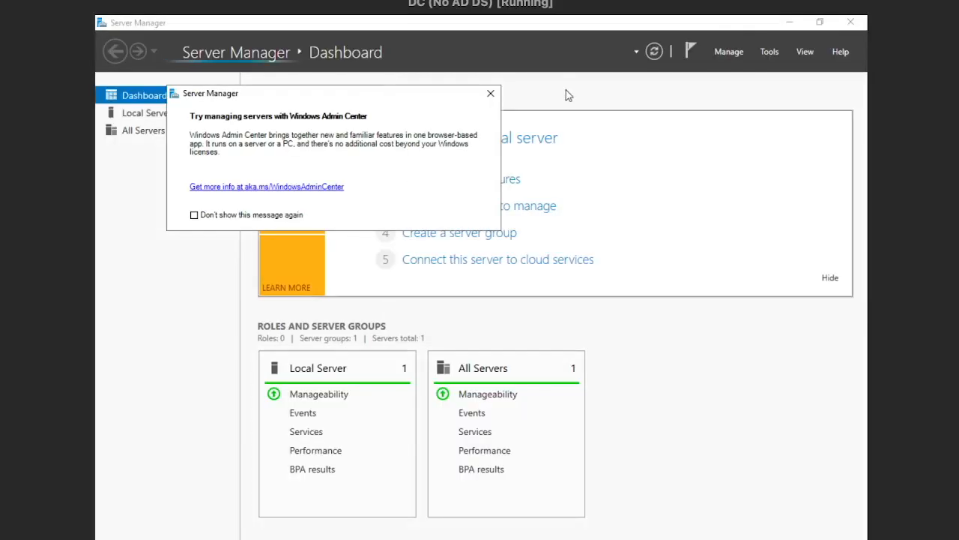
left_click(490, 93)
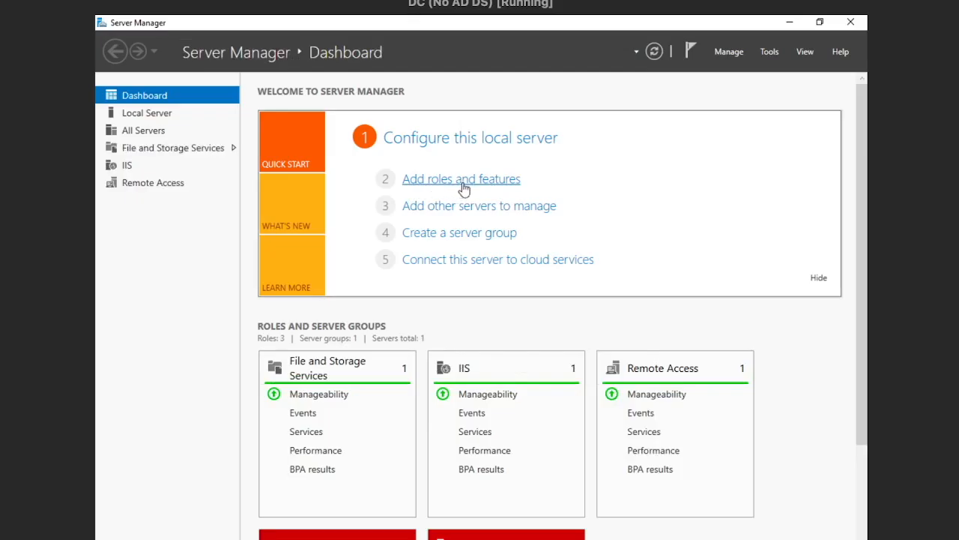
Start adding roles and features, using a role-based or feature-based installation on DC.MYDOMAIN.COM from the server pool
left_click(504, 180)
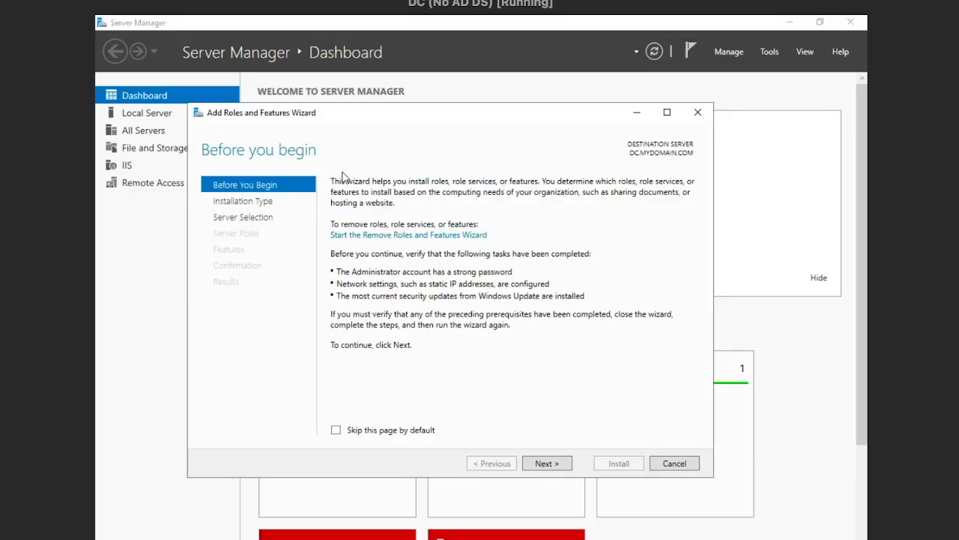
left_click(549, 461)
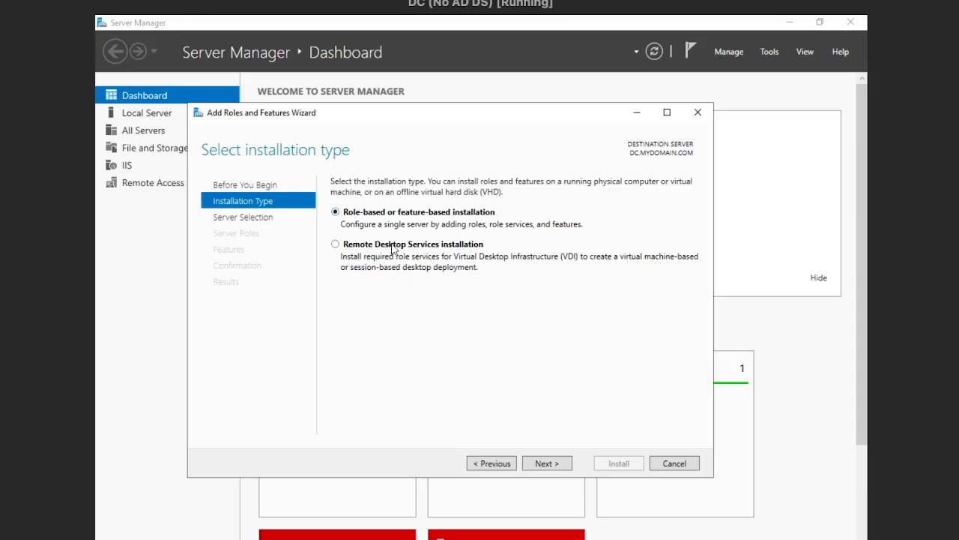
left_click(549, 464)
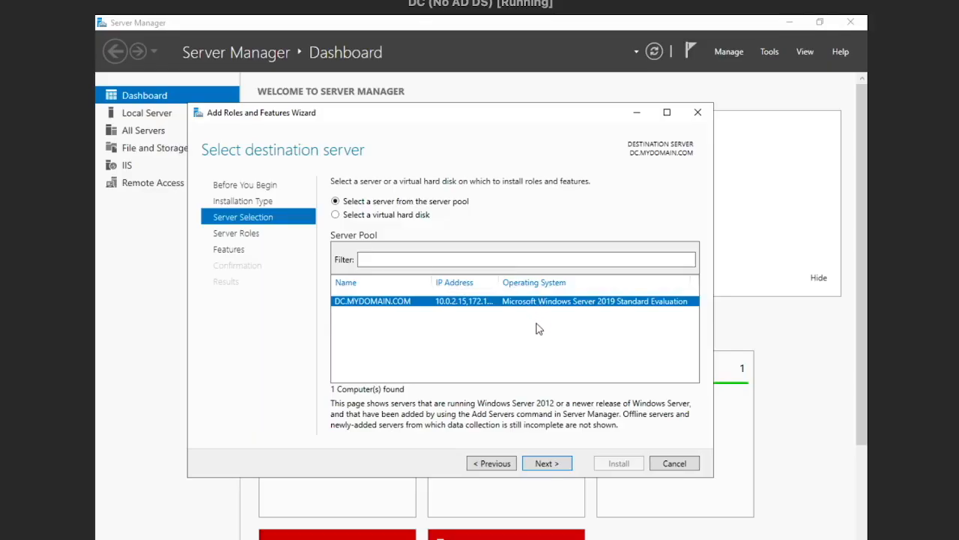
left_click(555, 465)
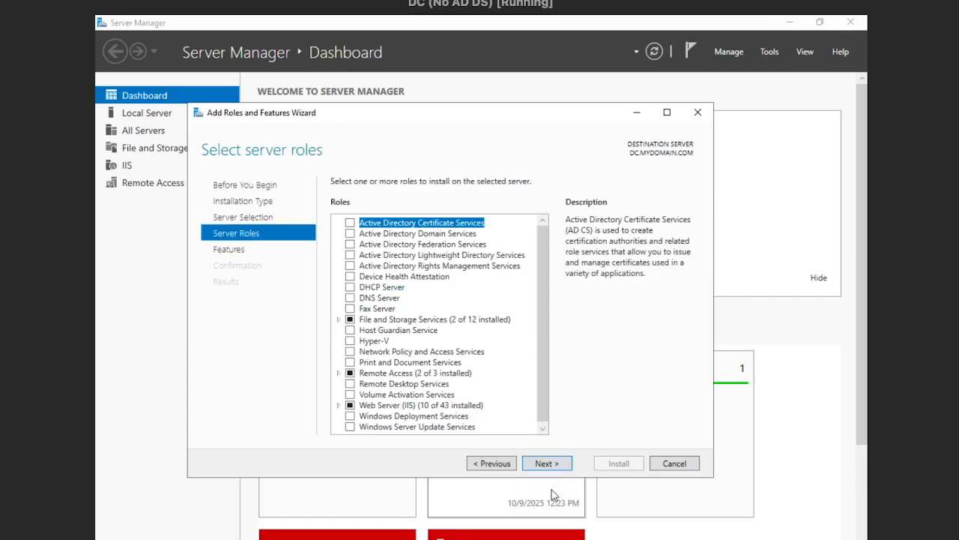
Select the Active Directory Domain Services role and add its required features, including the management tools
left_click(350, 234)
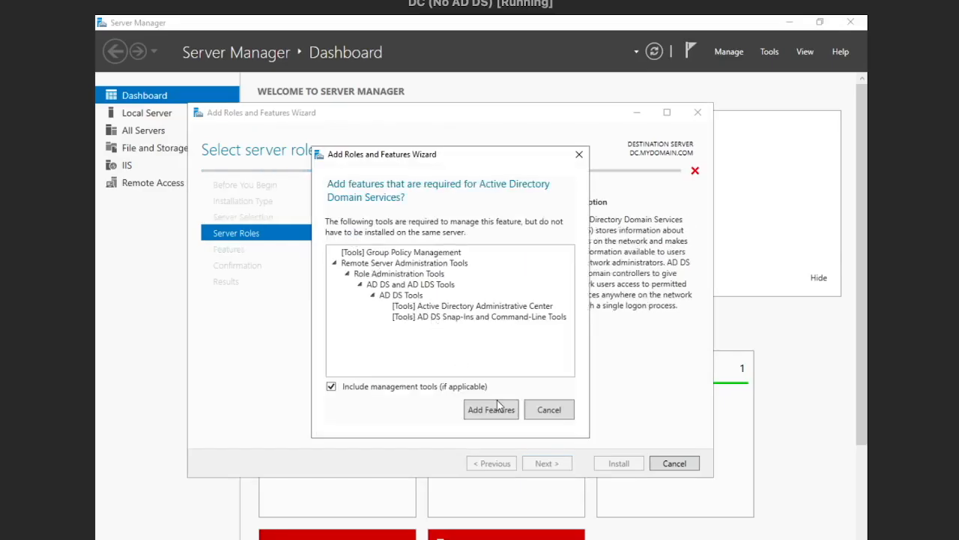
left_click(493, 413)
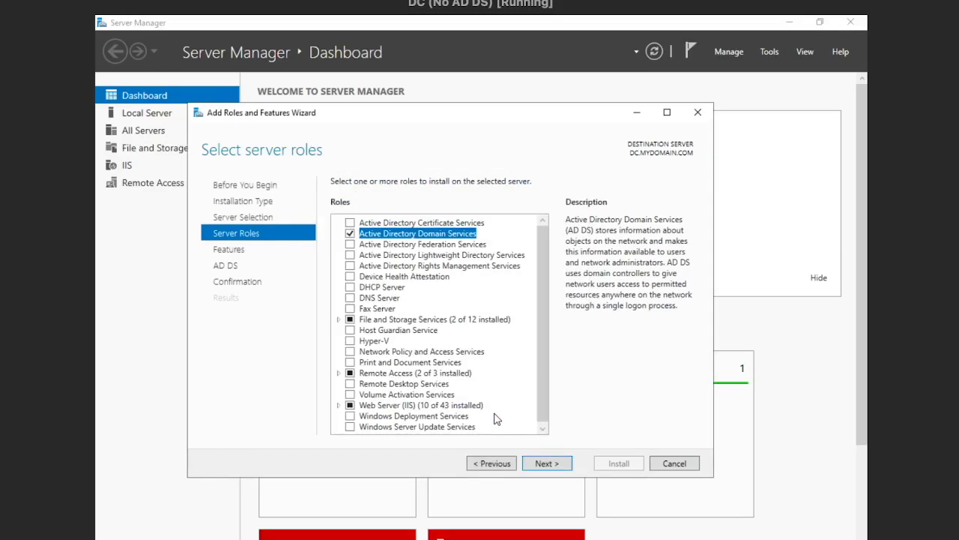
left_click(559, 469)
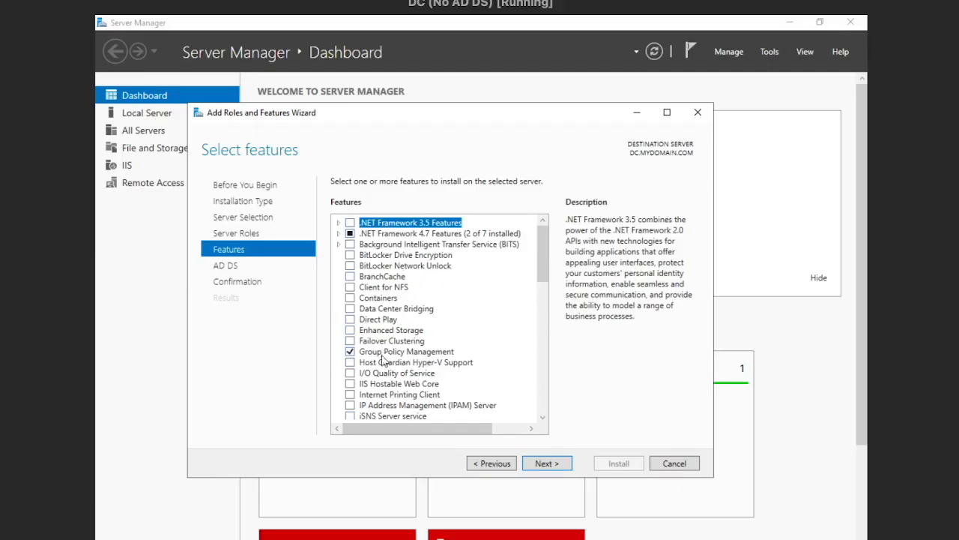
Keep the preselected features, install Active Directory Domain Services and close the wizard once the installation finishes
left_click(546, 463)
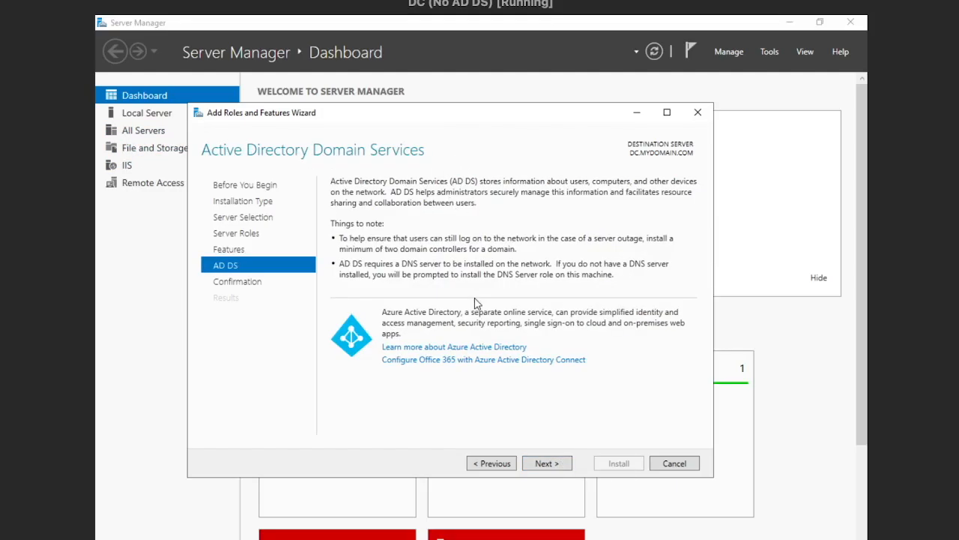
left_click(545, 463)
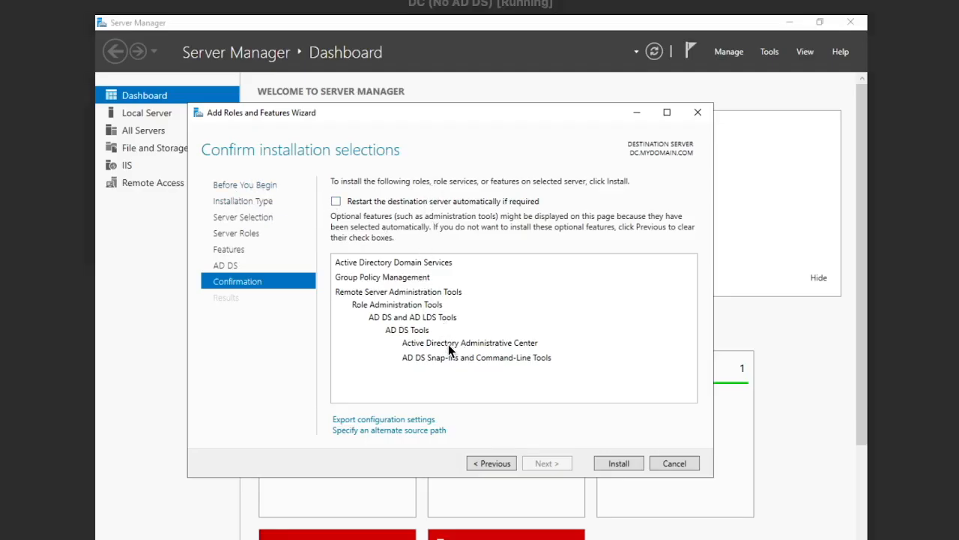
left_click(621, 464)
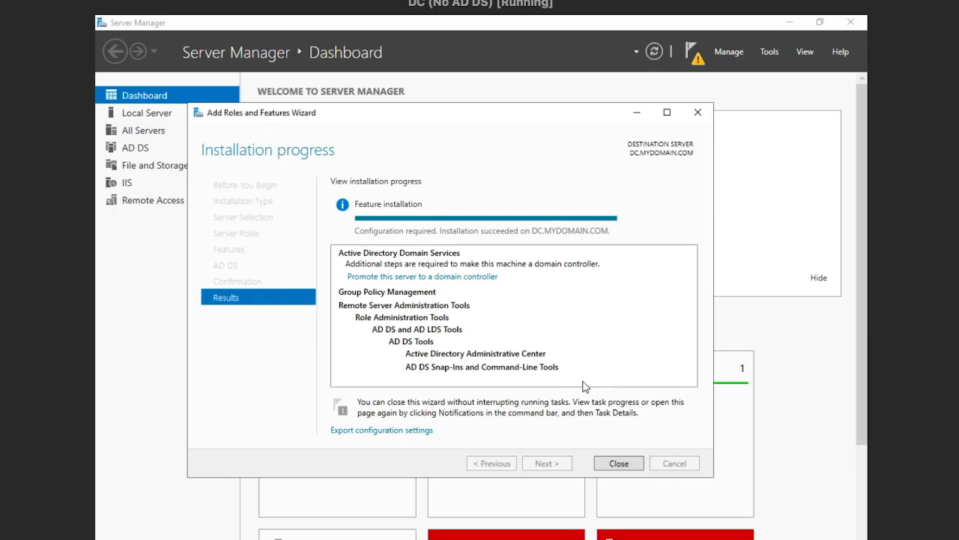
left_click(618, 463)
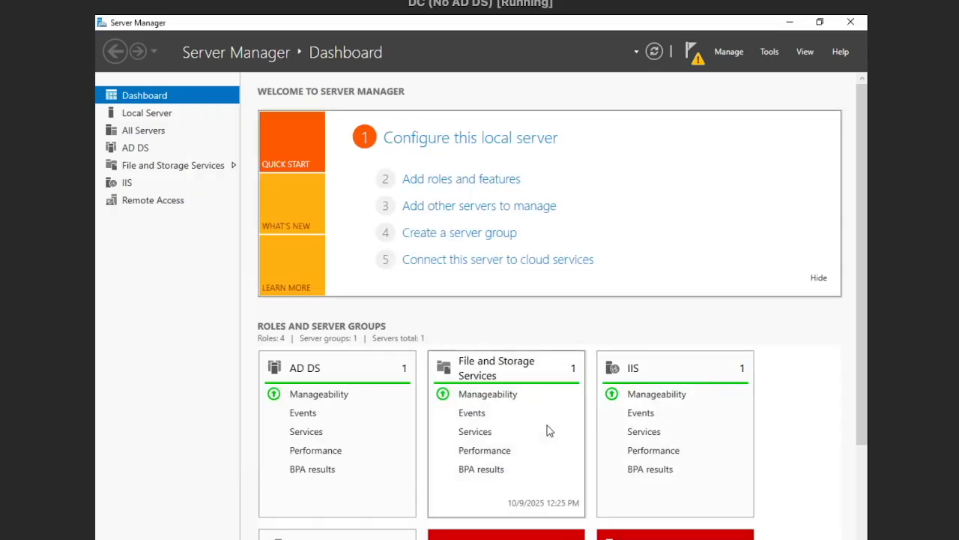
Start promoting this server to a domain controller, adding a new forest with the root domain name MYDOMAIN.COM
left_click(695, 54)
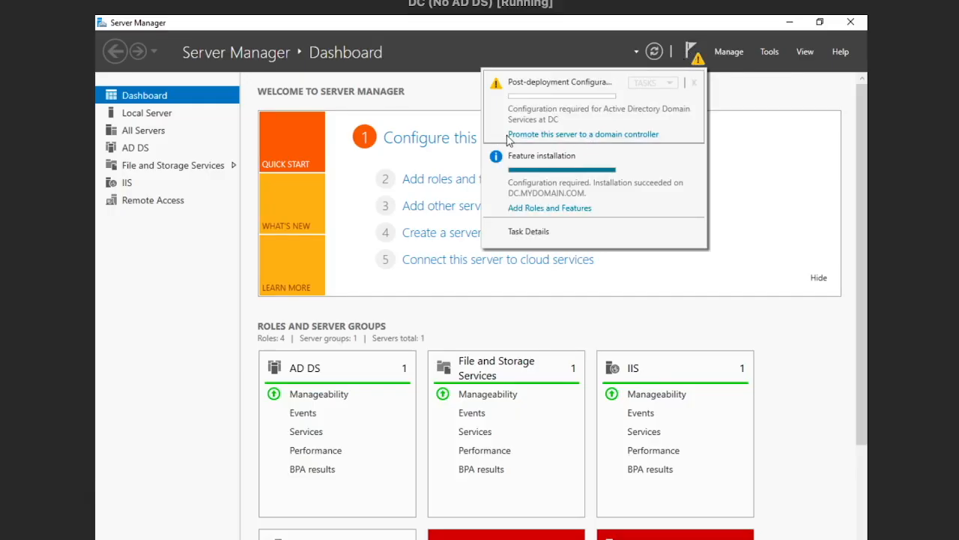
left_click(584, 135)
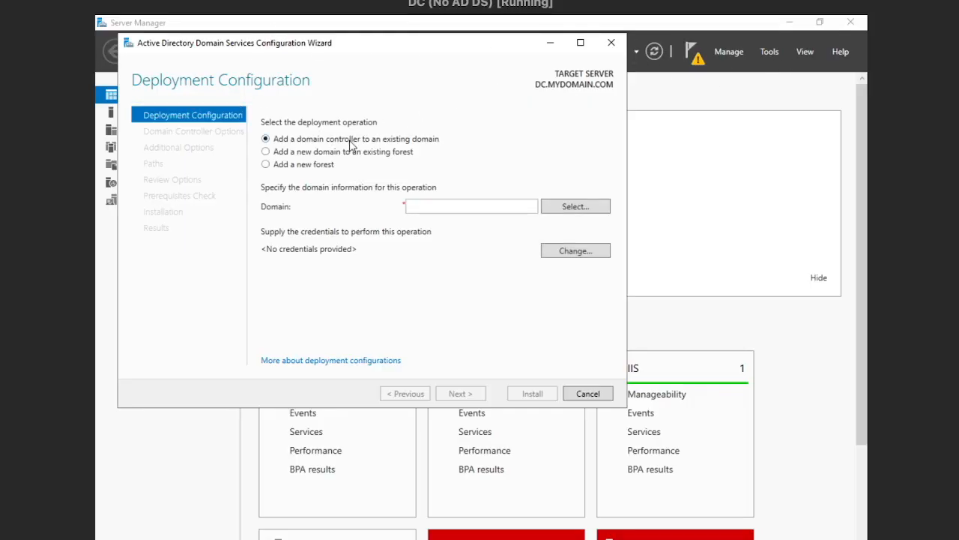
left_click(273, 168)
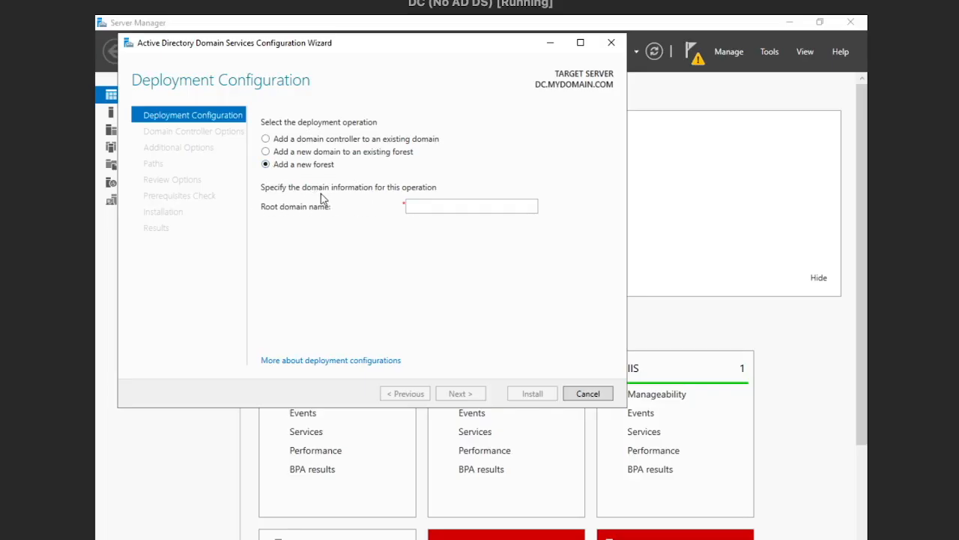
left_click(436, 205)
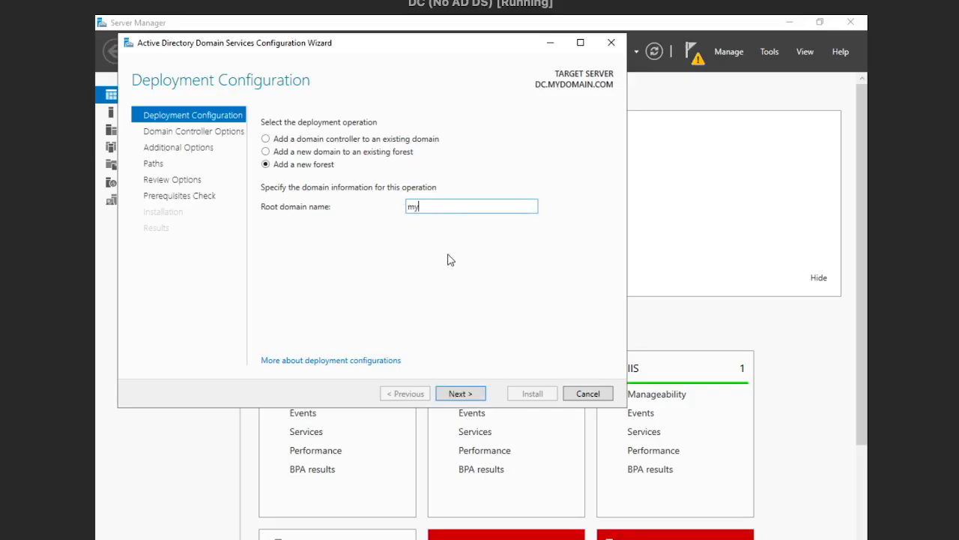
key("BackSpace")
key("BackSpace")
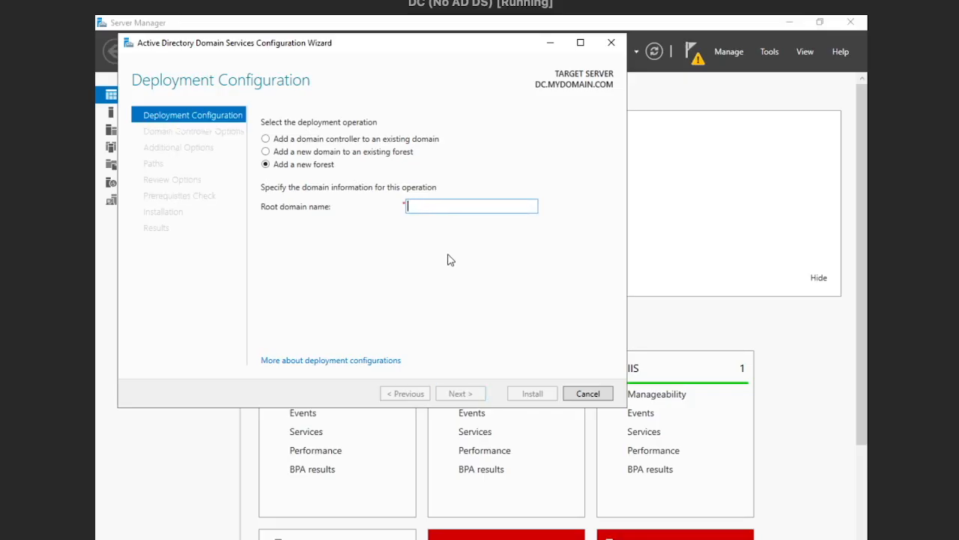
type("MYDOMAIN.COM")
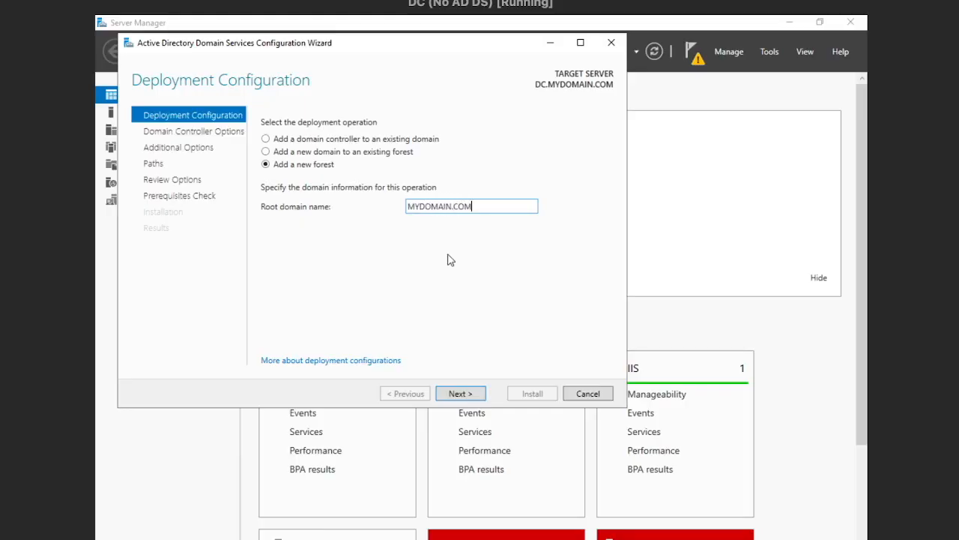
key("Return")
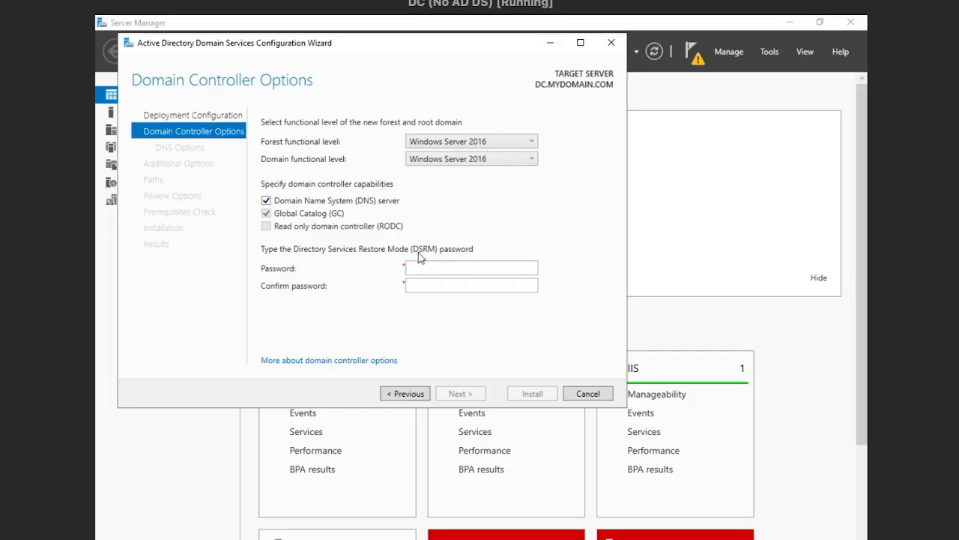
Enter and confirm the Directory Services Restore Mode (DSRM) password, keeping the default domain controller options
left_click(464, 264)
type("••••••••••")
key("Tab")
type("••••••••••")
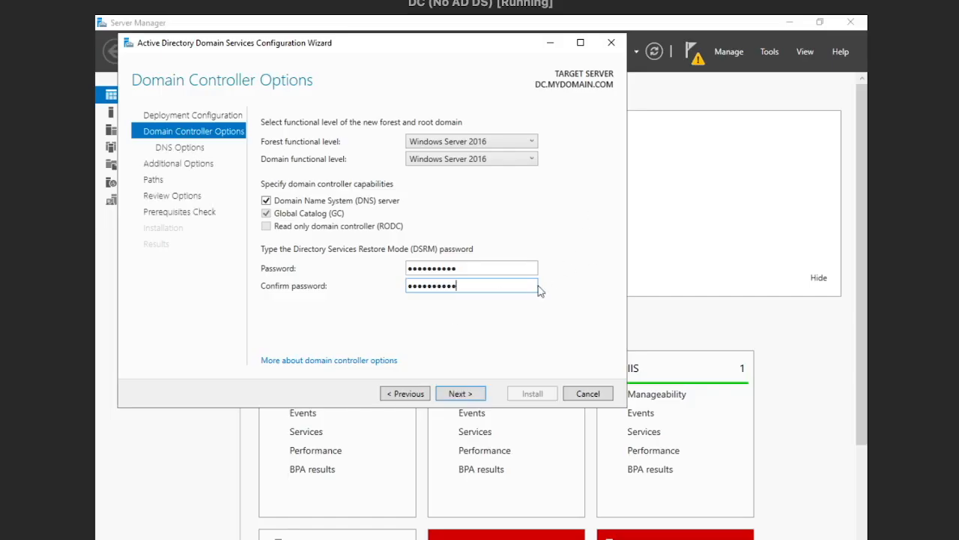
left_click(458, 393)
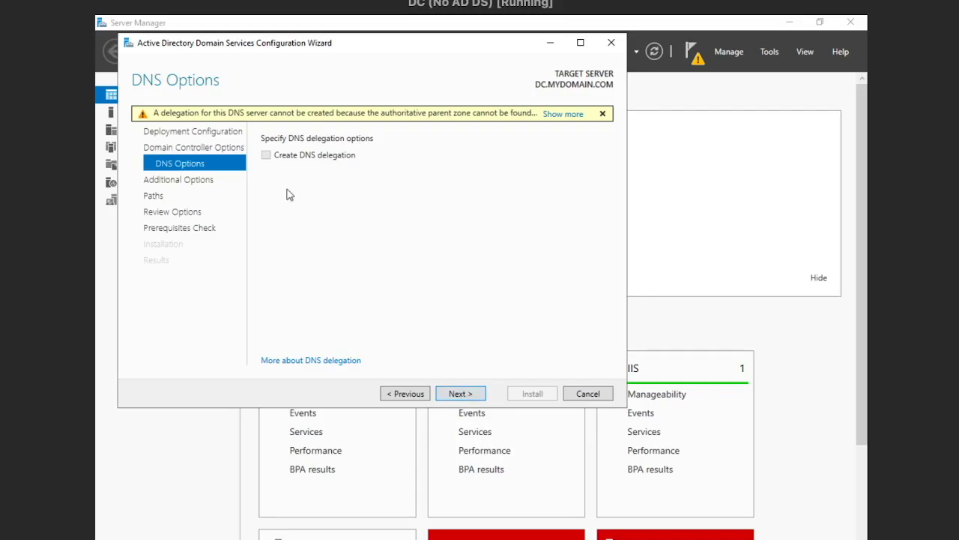
Accept the default DNS options, the NetBIOS domain name MYDOMAIN and the default database, log and SYSVOL folders
left_click(461, 393)
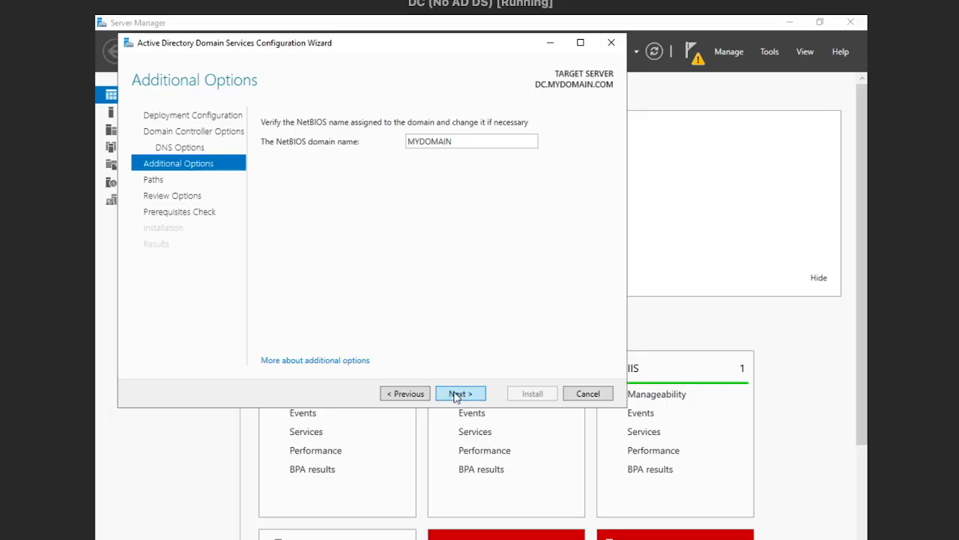
left_click(457, 394)
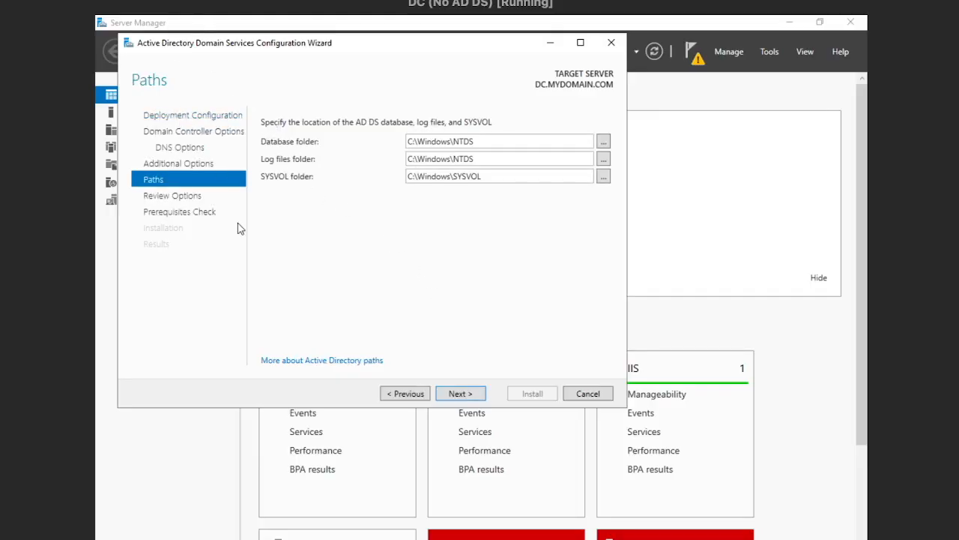
left_click(472, 398)
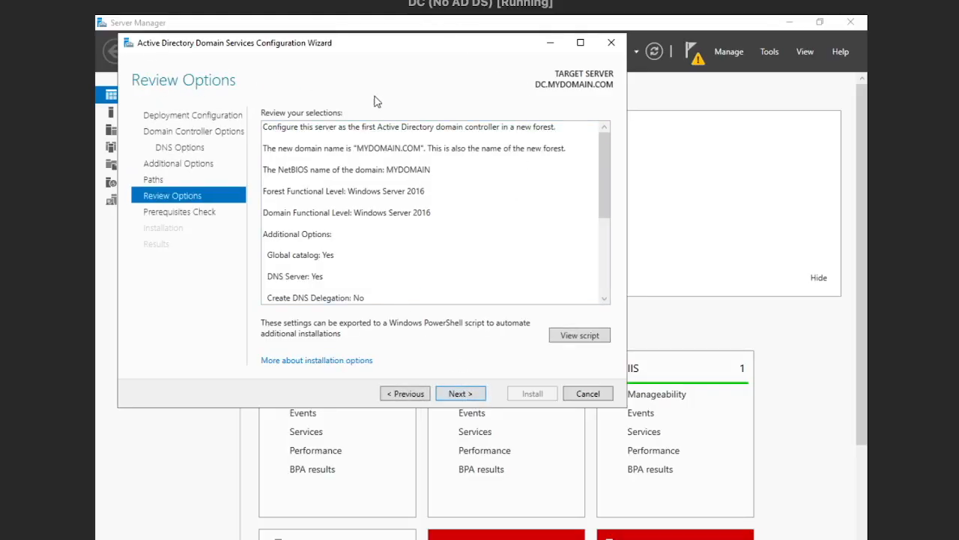
Review the configuration selections, run the prerequisites check and install the domain controller
scroll(446, 213, "down", 3)
scroll(442, 213, "up", 3)
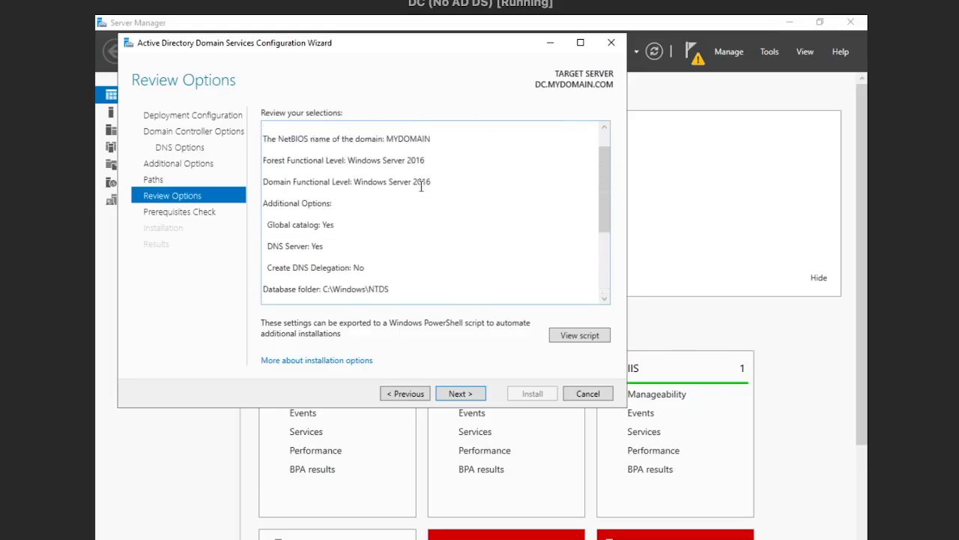
left_click(461, 396)
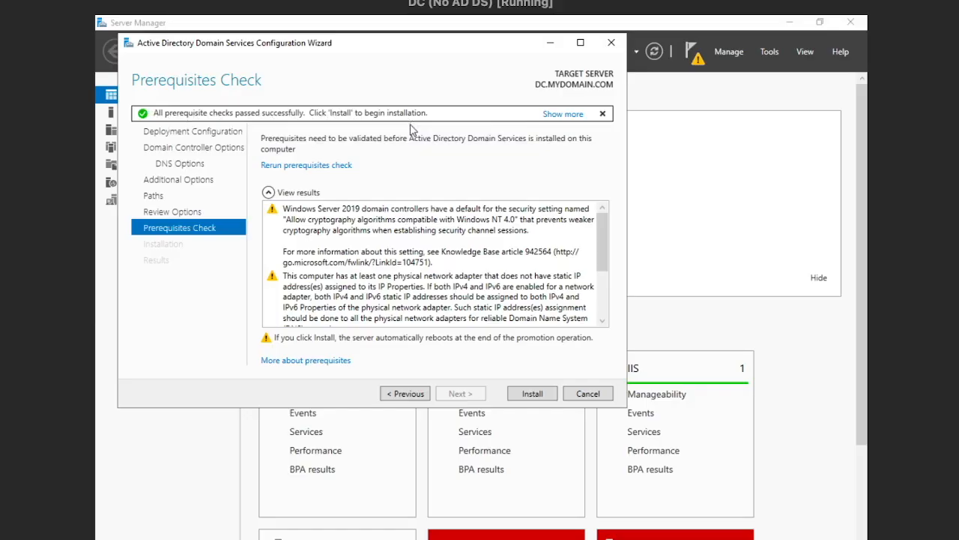
left_click(532, 394)
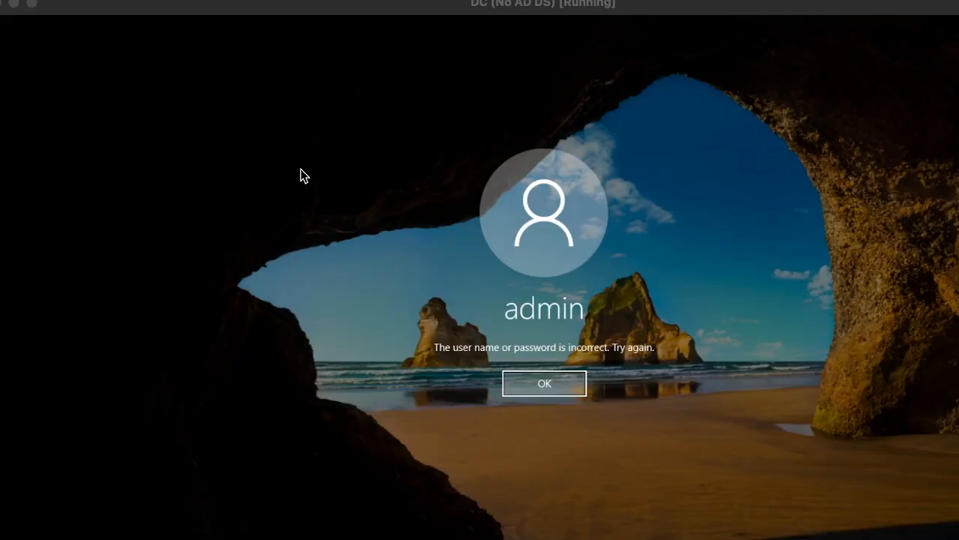
Sign in to the server as MYDOMAIN\Administrator with the account password
left_click(556, 378)
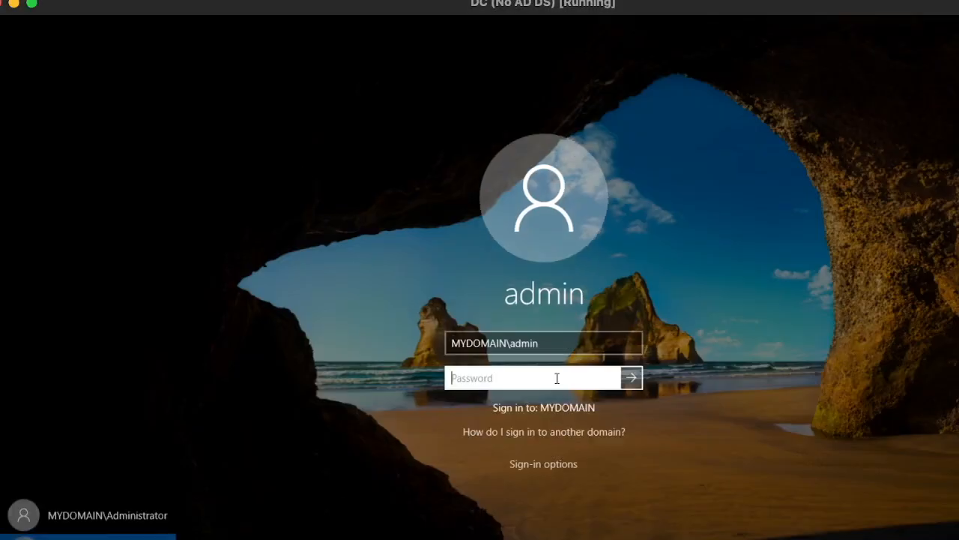
left_click(108, 517)
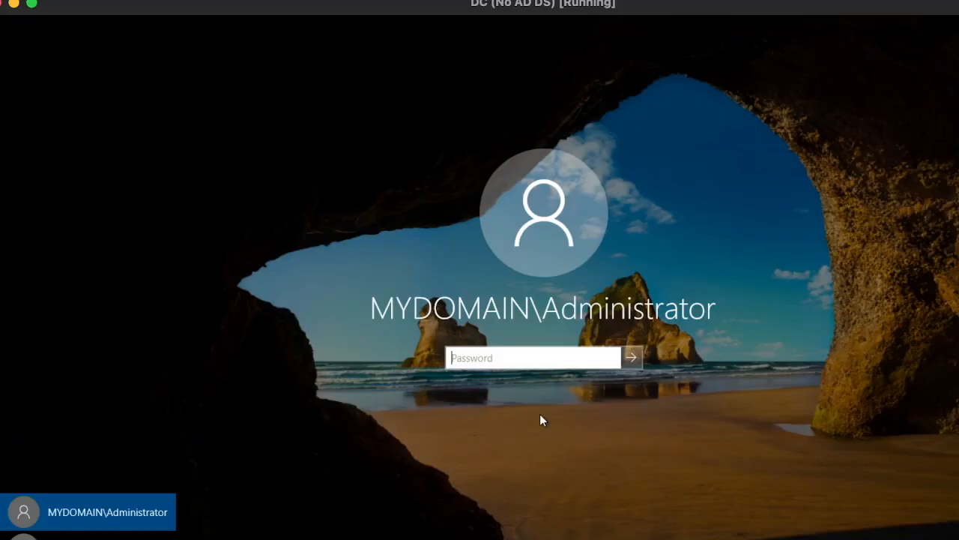
type("••••••••")
key("Return")
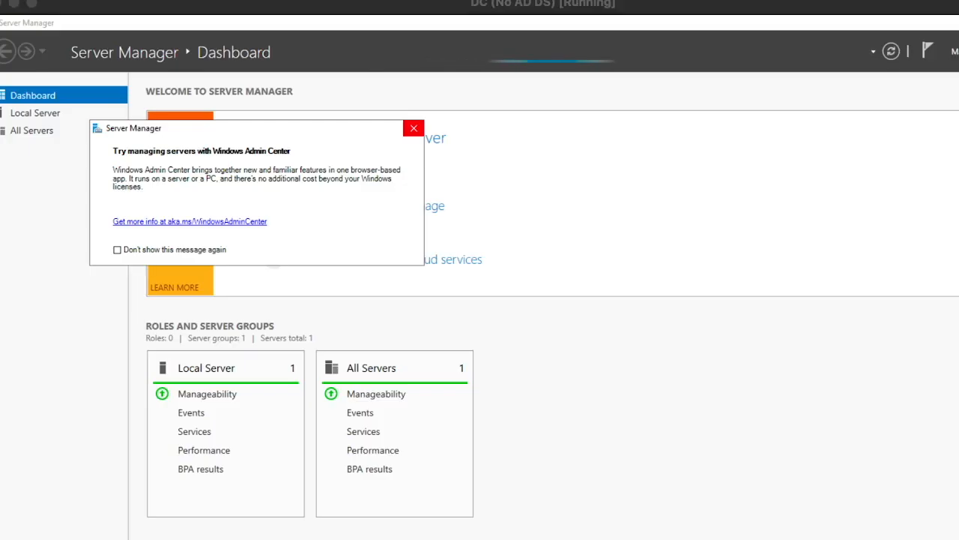
Dismiss the Windows Admin Center message and close Server Manager
left_click(408, 321)
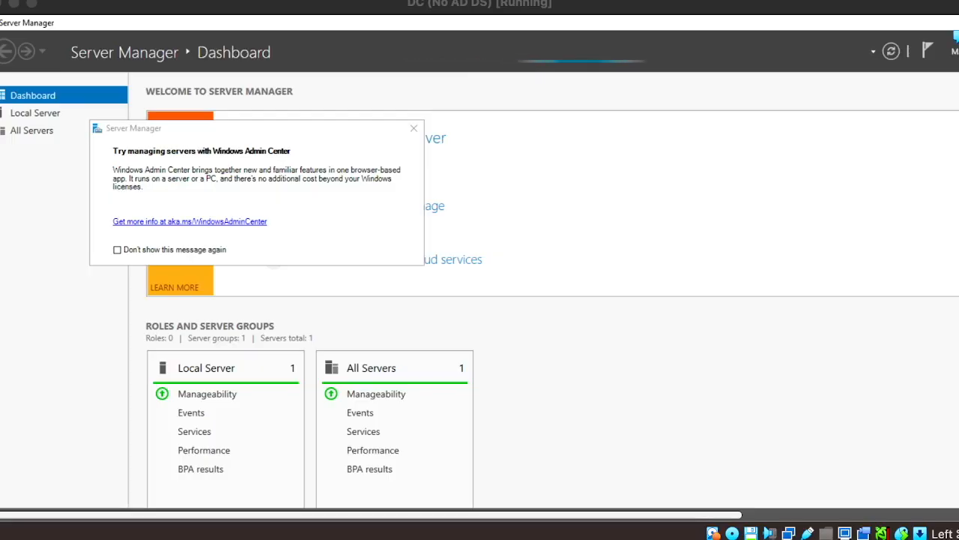
left_click(263, 400)
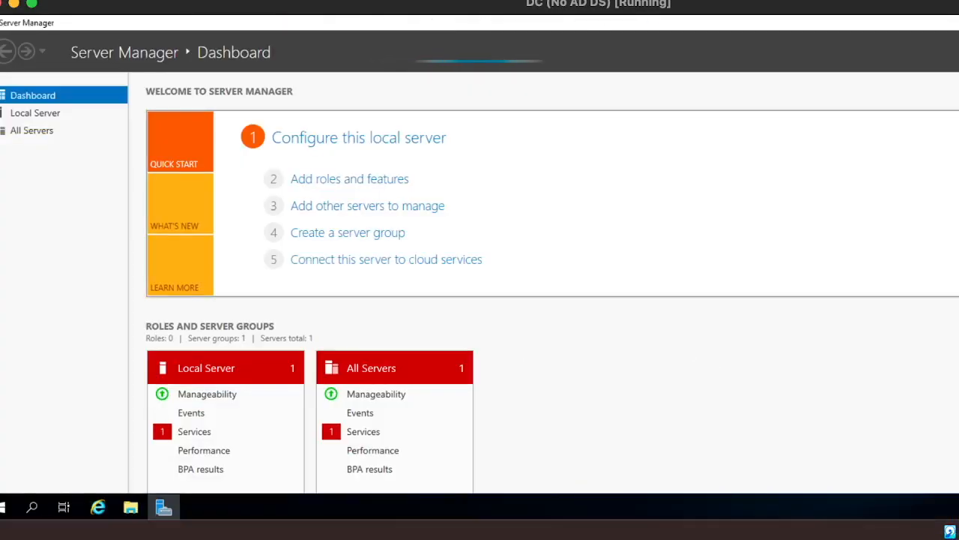
key("alt+F4")
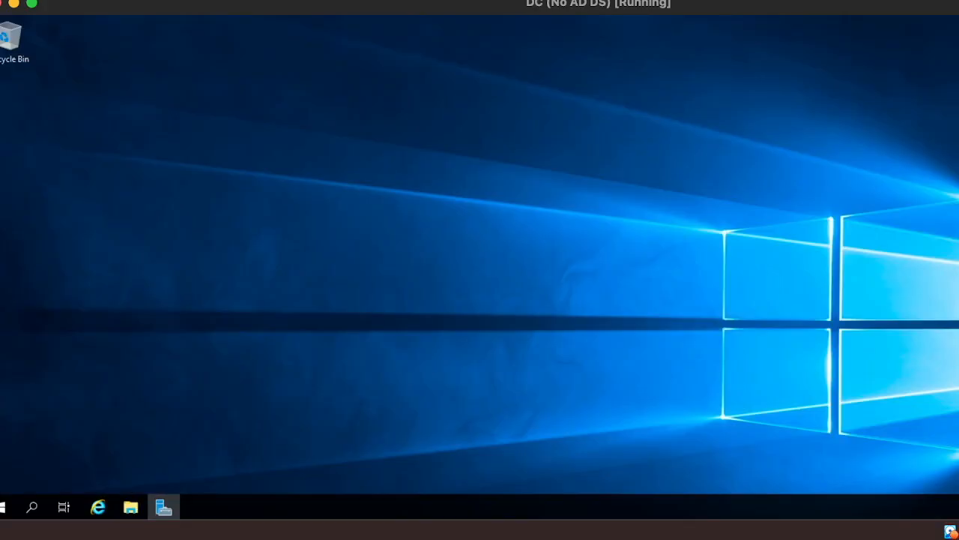
Reopen Server Manager, dismiss the Windows Admin Center message and check the dashboard for the AD DS and DNS roles
left_click(3, 510)
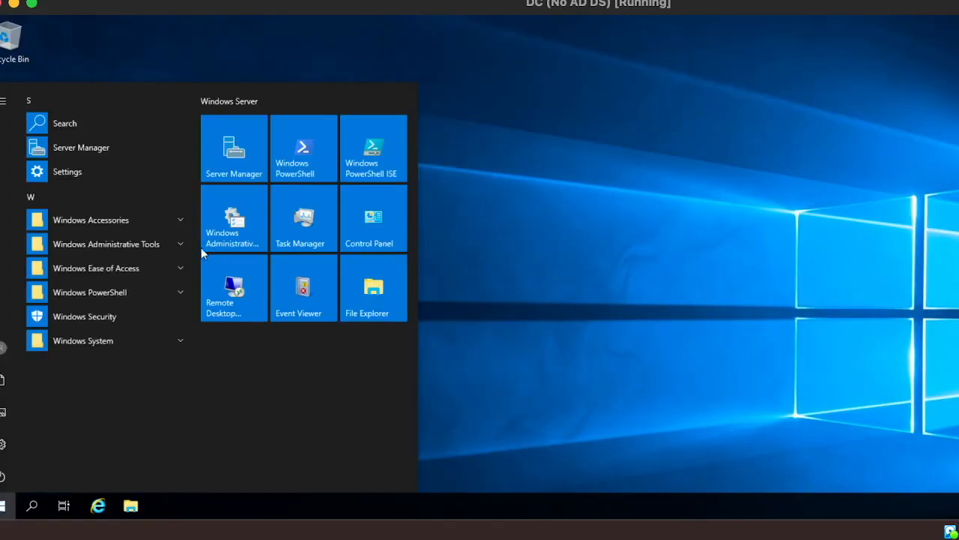
left_click(235, 154)
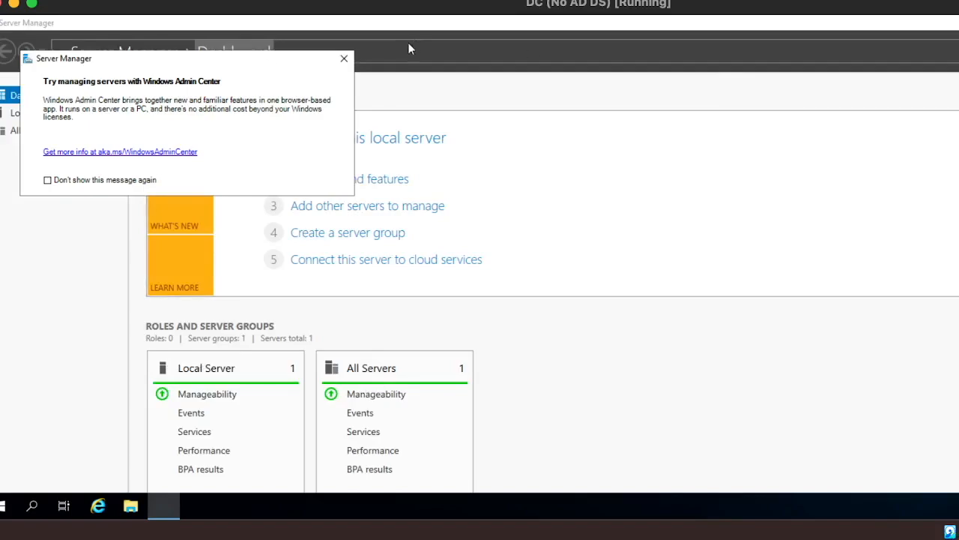
left_click(343, 59)
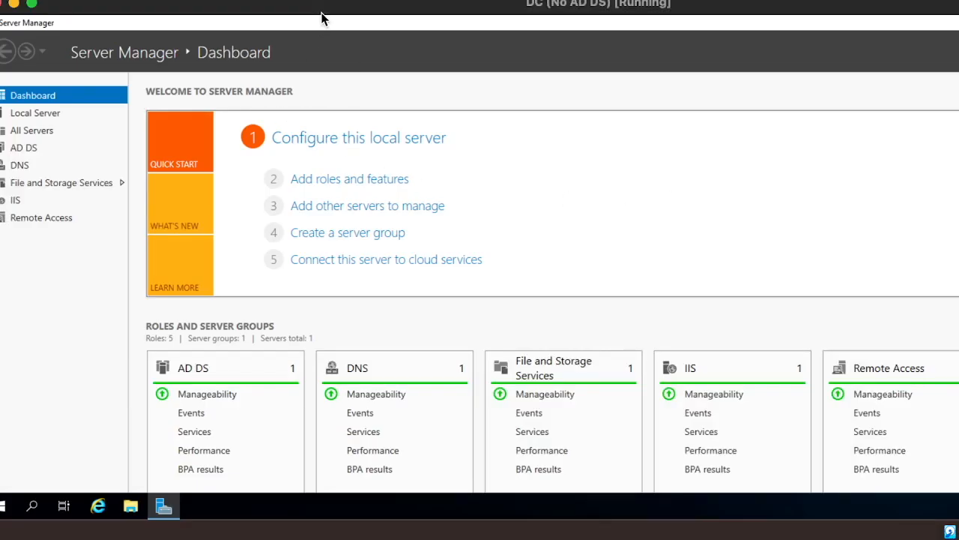
scroll(260, 390, "down", 2)
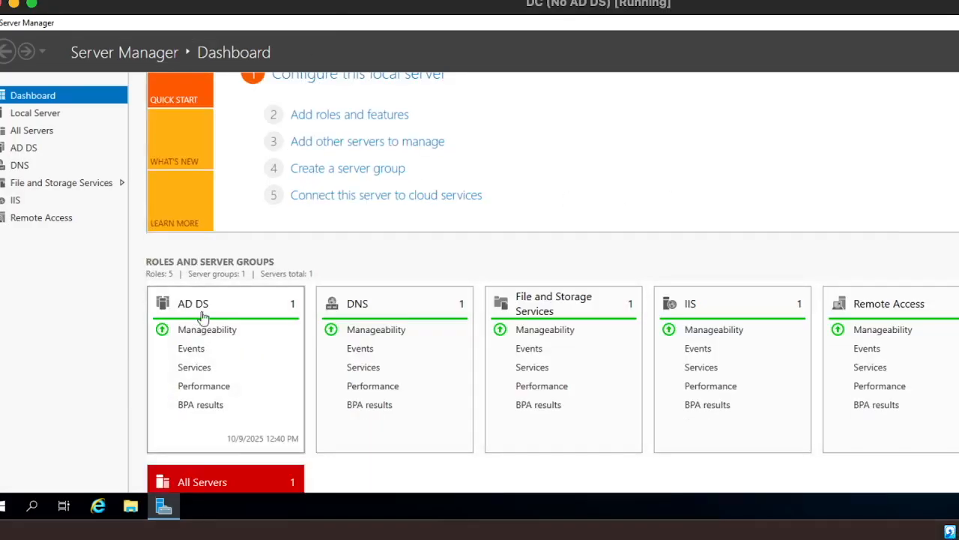